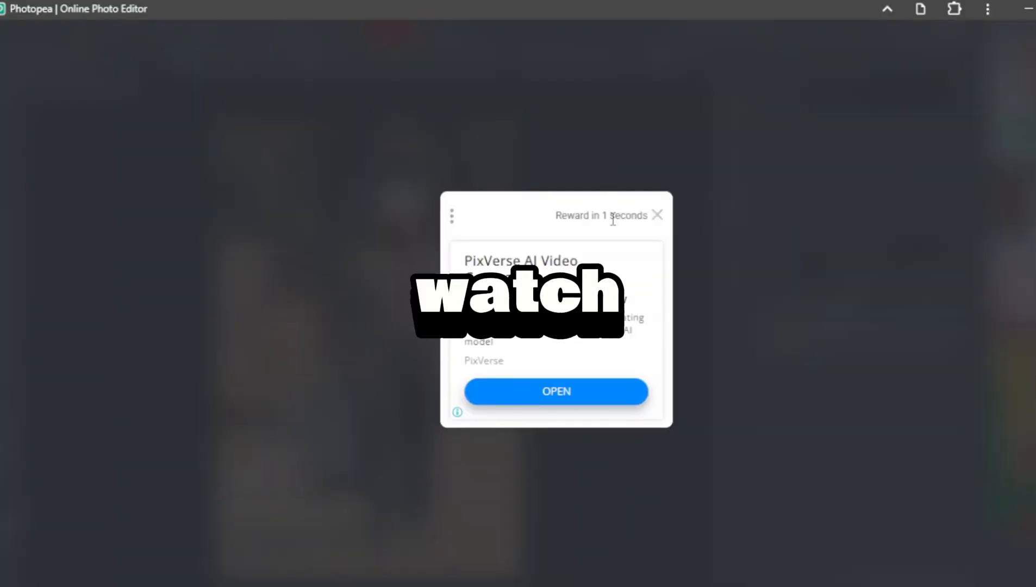
# - Dismiss the rewarded advertisement
pyautogui.click(657, 215)
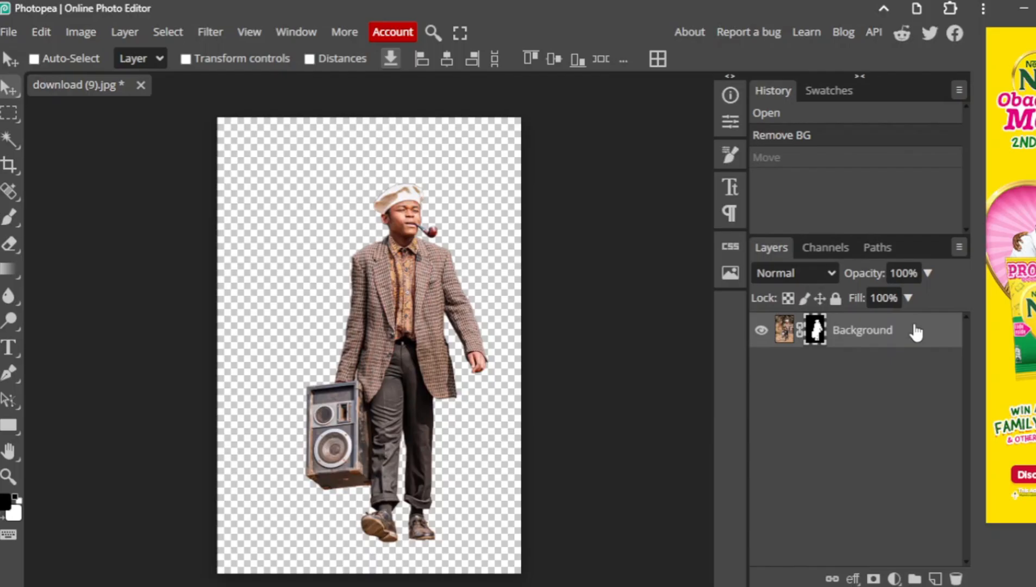
# - Try the Color Overlay, Drop Shadow, Outer Glow and Inner Glow layer styles on the cut-out Background layer
pyautogui.doubleClick(864, 316)
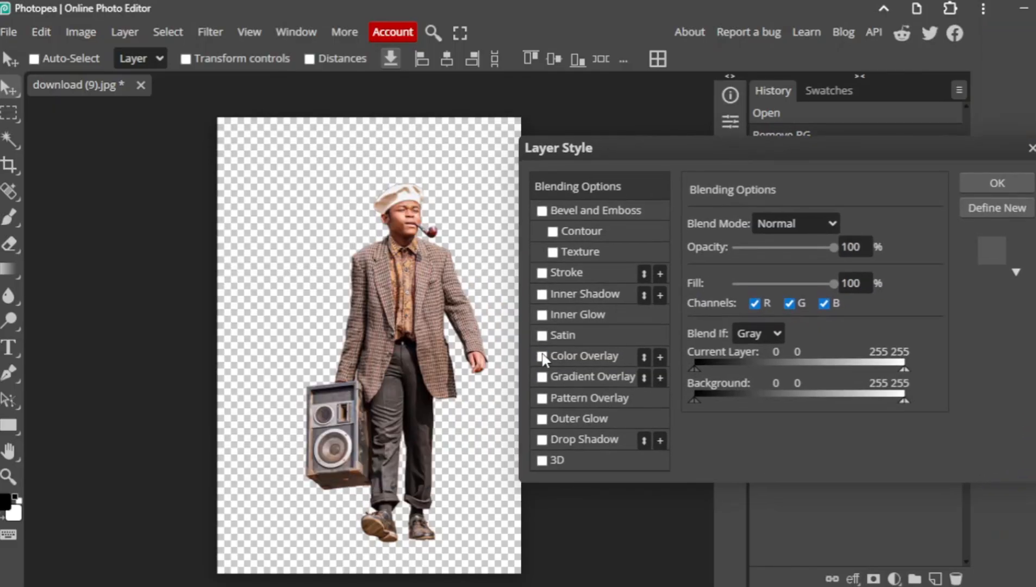
pyautogui.click(541, 355)
pyautogui.click(541, 439)
pyautogui.click(541, 418)
pyautogui.click(541, 315)
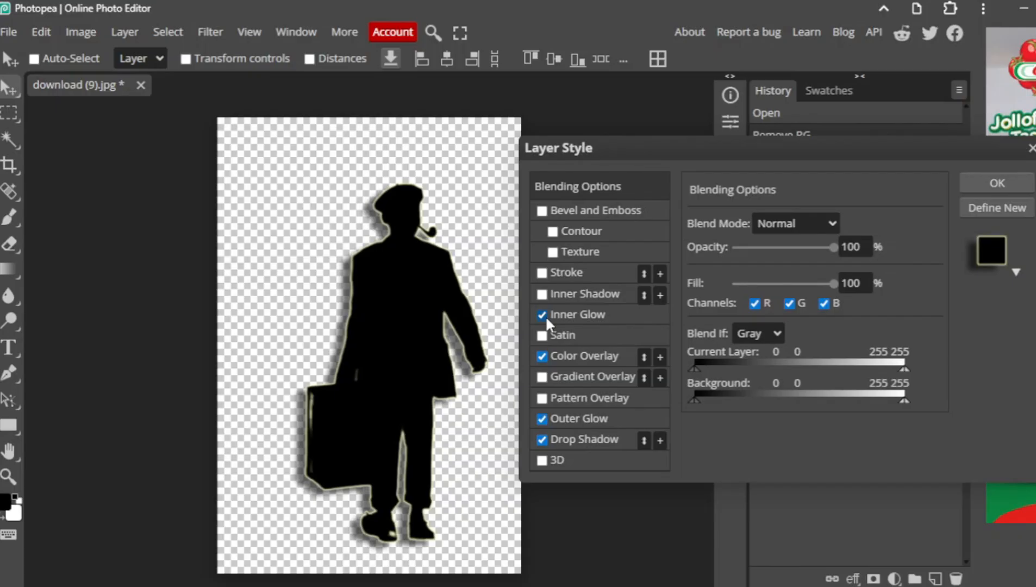
pyautogui.press('Return')
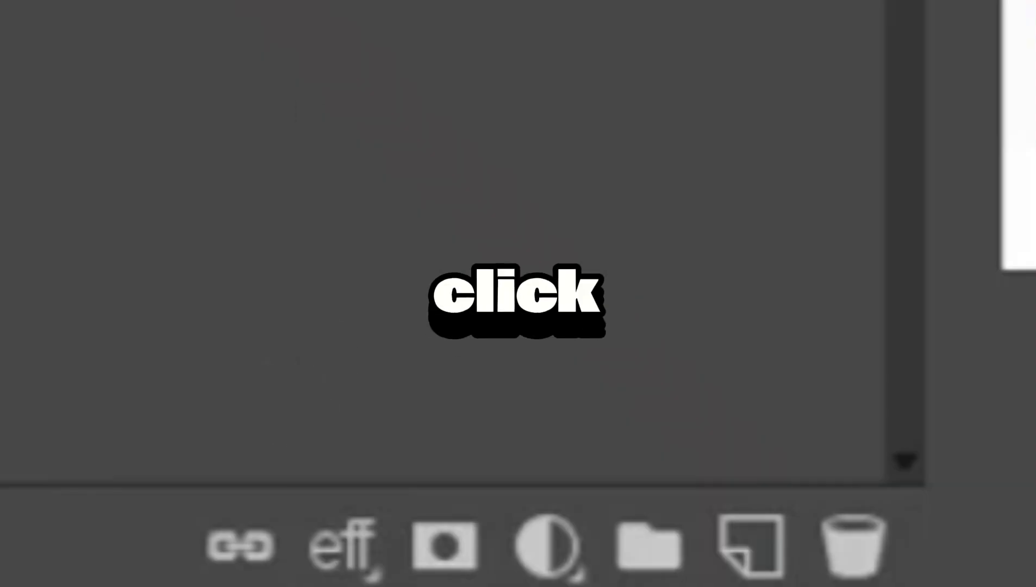
# - Add a raster mask to the "jesus lives" text layer and paint over the lettering in black with a 400 px brush
pyautogui.click(443, 546)
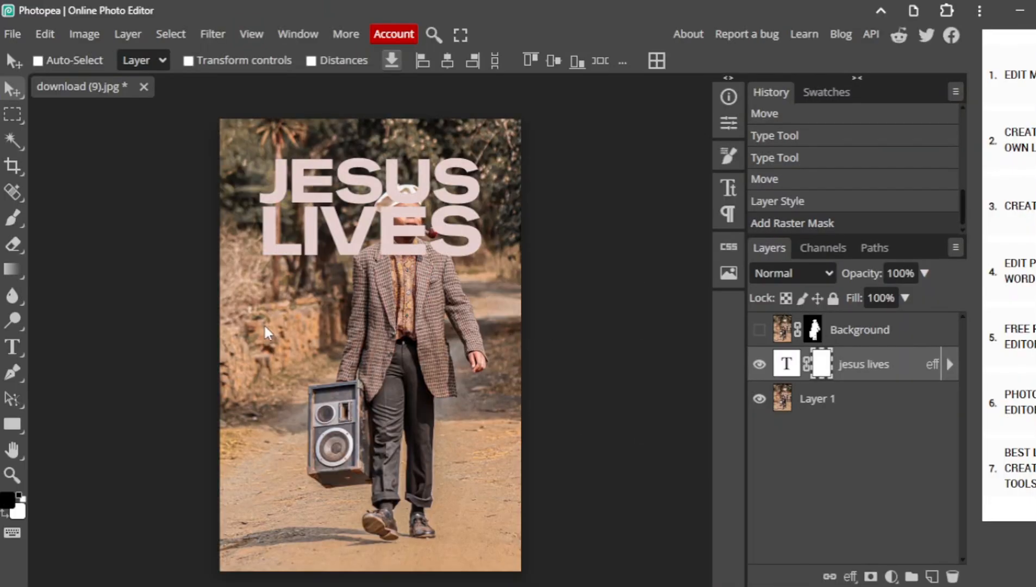
pyautogui.press('b')
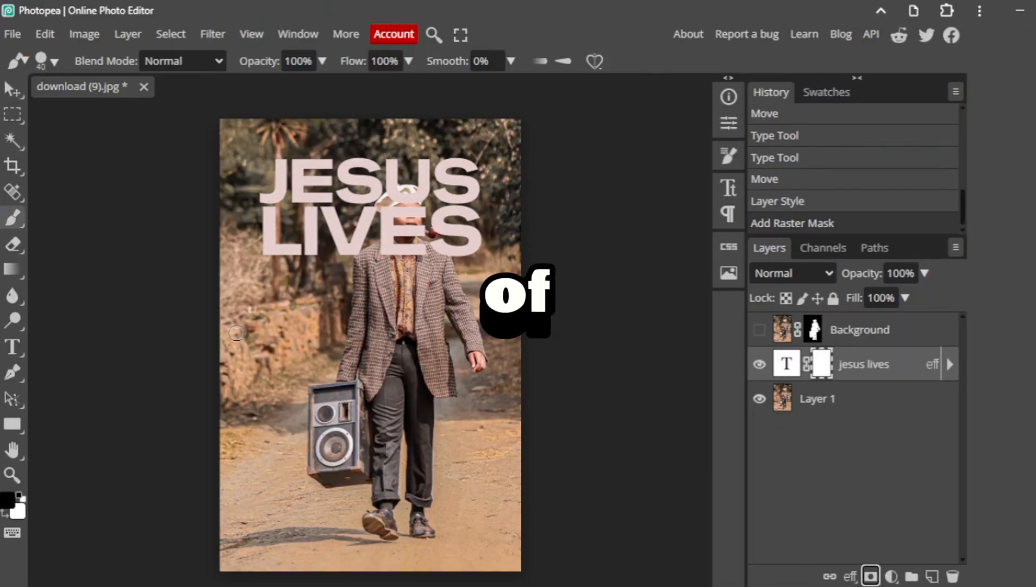
pyautogui.press(']')
pyautogui.press(']')
pyautogui.press(']')
pyautogui.press(']')
pyautogui.press(']')
pyautogui.press(']')
pyautogui.press(']')
pyautogui.press(']')
pyautogui.press(']')
pyautogui.press(']')
pyautogui.press(']')
pyautogui.press(']')
pyautogui.press(']')
pyautogui.press(']')
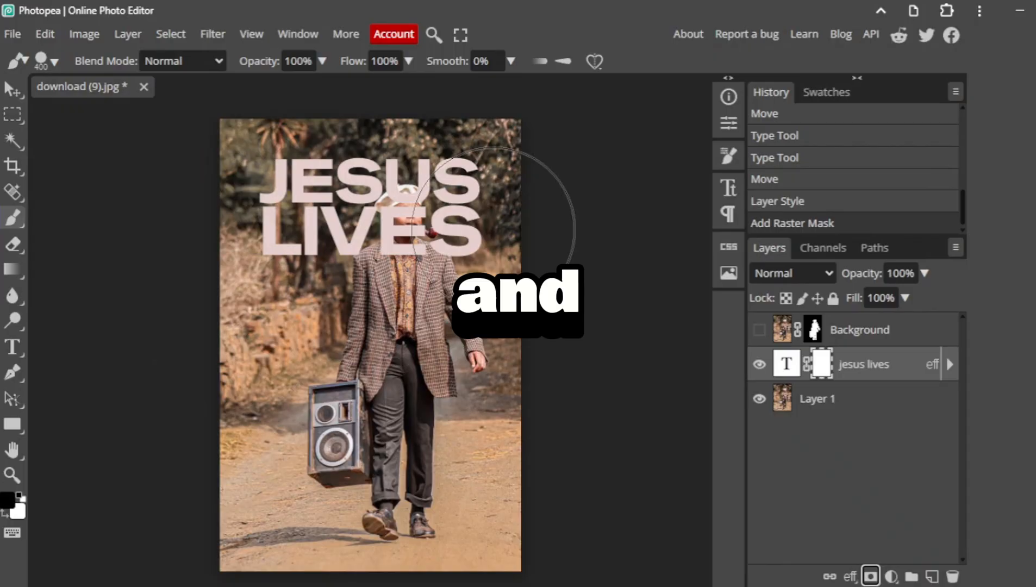
pyautogui.moveTo(493, 228); pyautogui.dragTo(441, 230)
pyautogui.moveTo(271, 233); pyautogui.dragTo(391, 224)
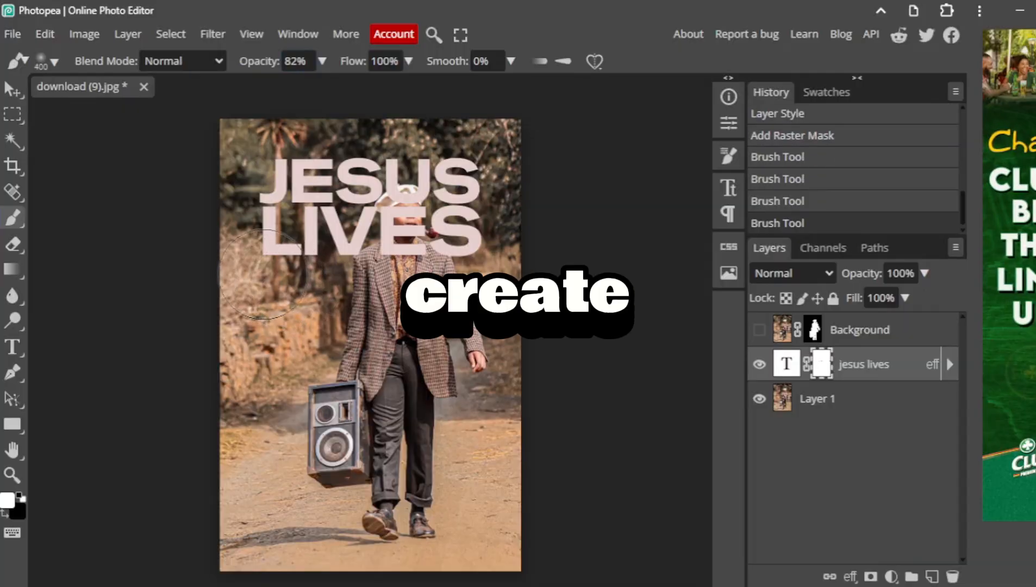
# - Fade the word LIVES by painting black on the text mask at 82% opacity, and undo the excess strokes
pyautogui.press('x')
pyautogui.moveTo(269, 248)
pyautogui.mouseDown()
pyautogui.moveTo(304, 252)
pyautogui.moveTo(291, 258)
pyautogui.moveTo(398, 305)
pyautogui.moveTo(489, 280)
pyautogui.moveTo(499, 261)
pyautogui.mouseUp()
pyautogui.hotkey('ctrl', 'z')
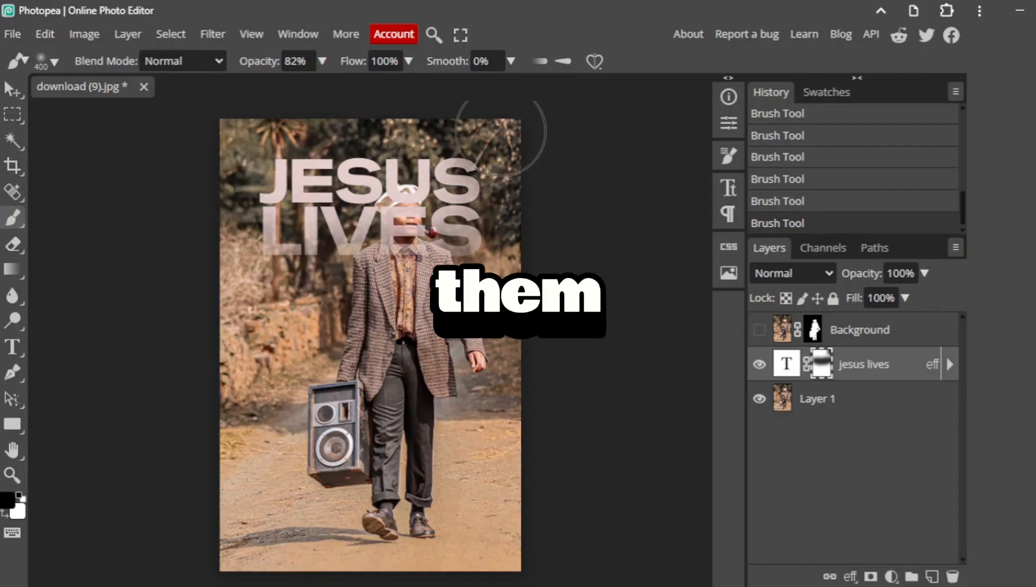
pyautogui.hotkey('ctrl', 'z')
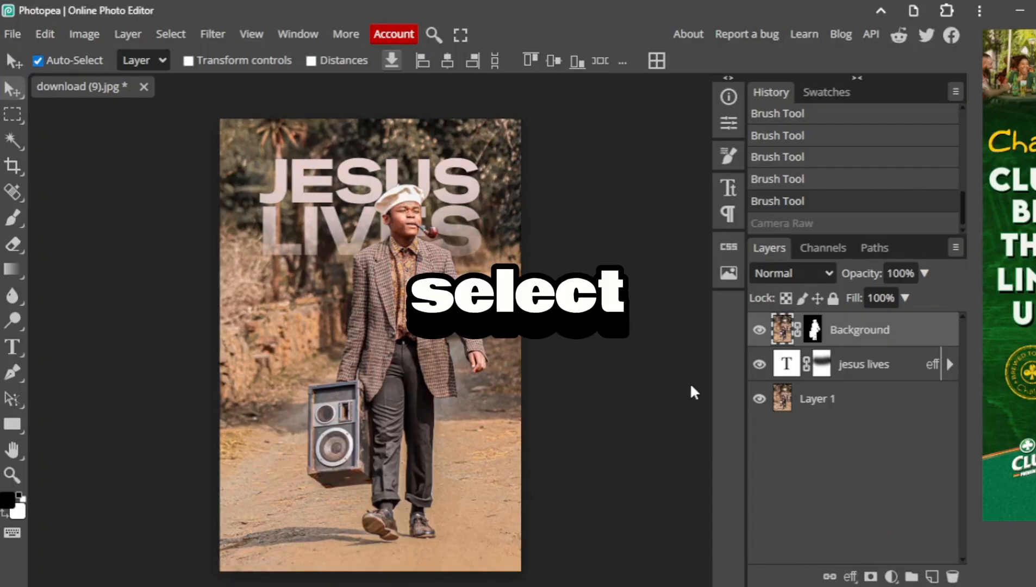
# - Apply Camera Raw to the Background layer with exposure -0.3, highlights -22, shadows 39, whites -1 and blacks -18, and compare before and after
pyautogui.click(214, 36)
pyautogui.click(286, 140)
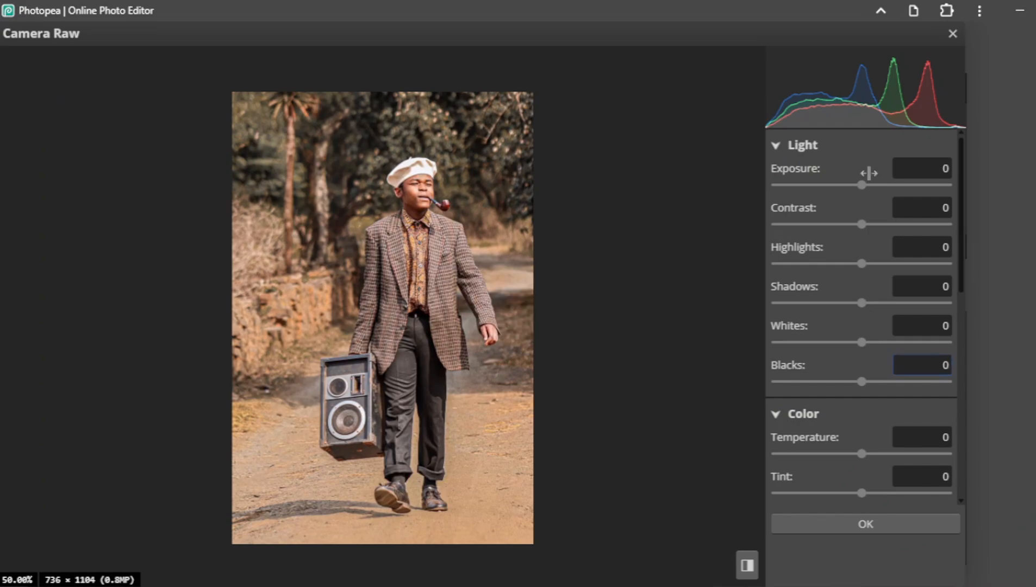
pyautogui.moveTo(862, 186); pyautogui.dragTo(860, 186)
pyautogui.scroll(-1, 844, 327)
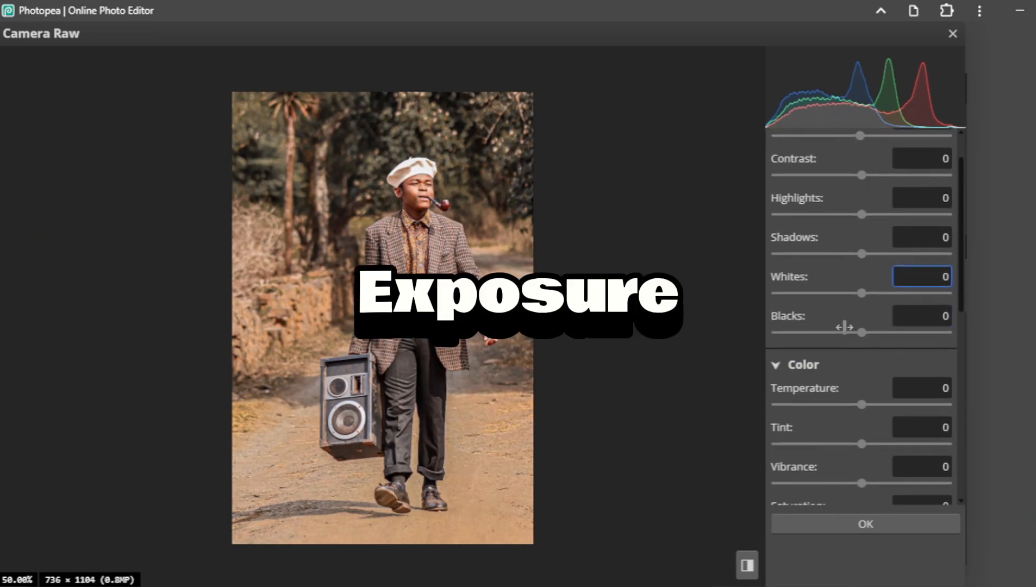
pyautogui.moveTo(861, 256); pyautogui.dragTo(893, 259)
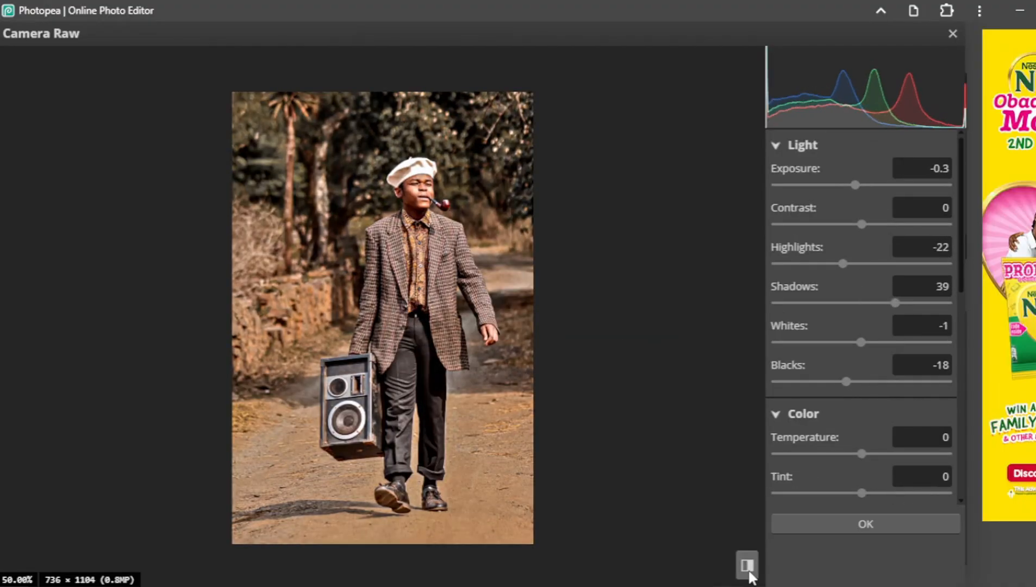
pyautogui.click(749, 571)
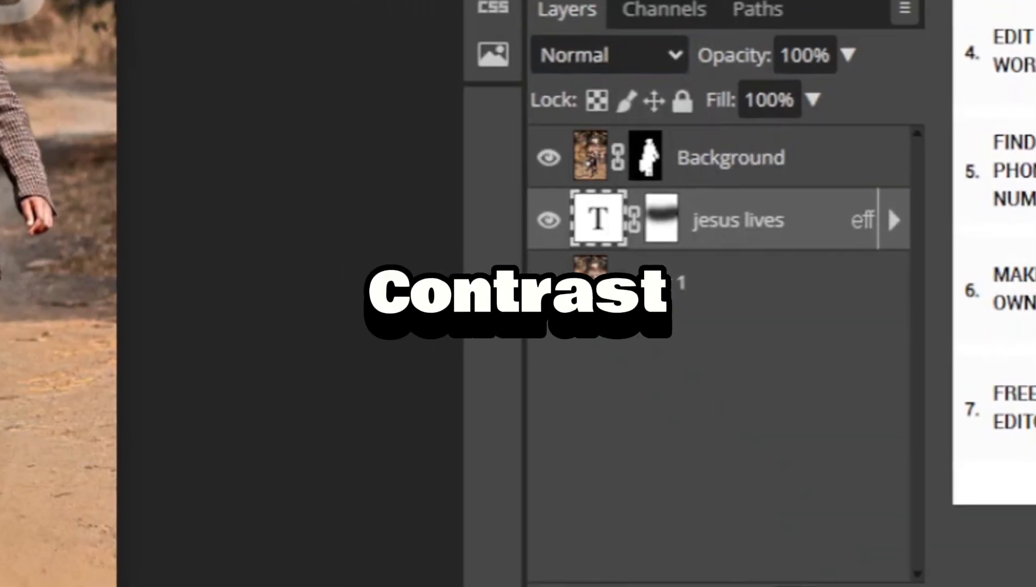
# - Add a Black & White adjustment layer directly above the "jesus lives" text layer and adjust its red amount
pyautogui.click(726, 586)
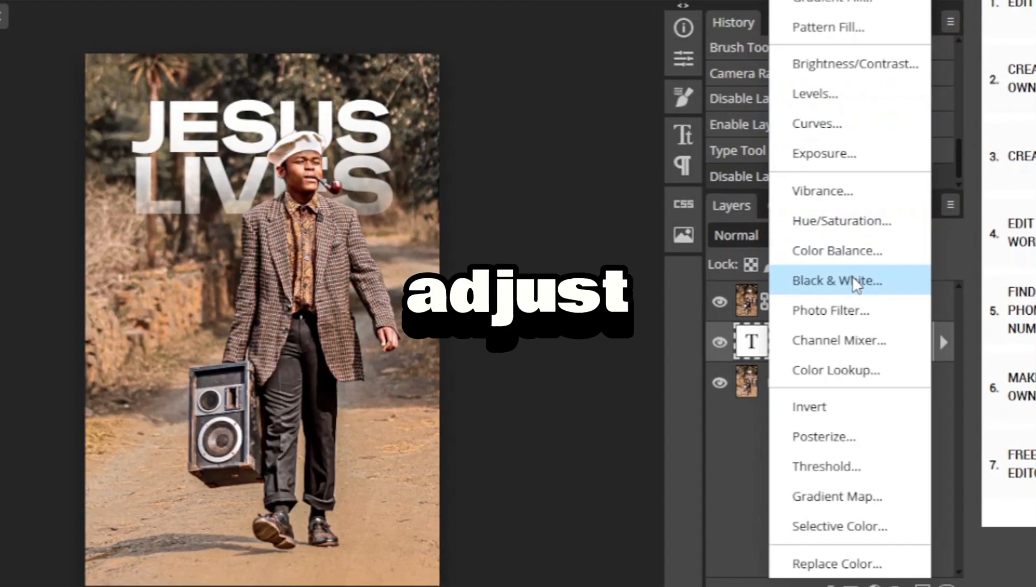
pyautogui.click(851, 280)
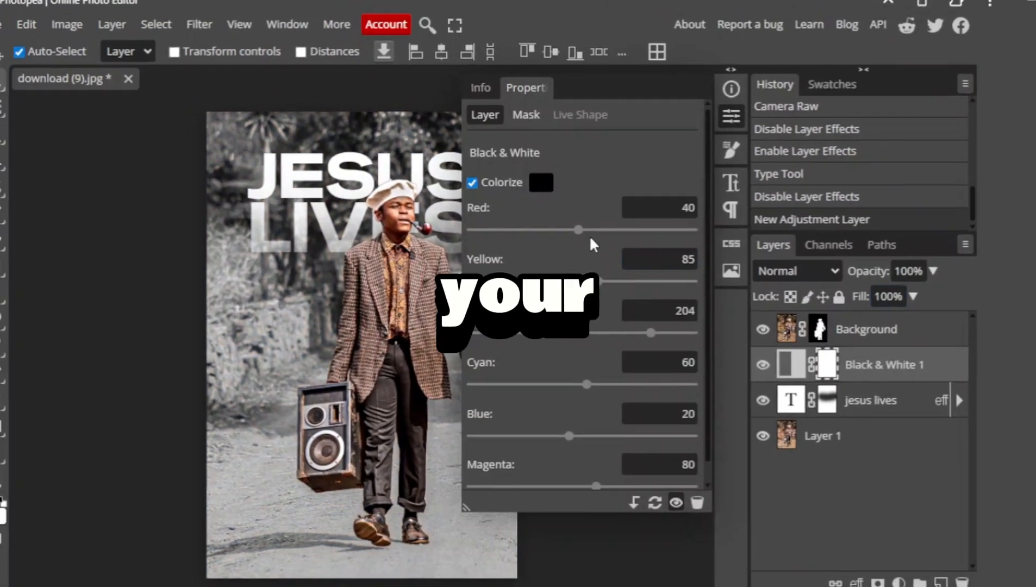
pyautogui.moveTo(577, 230)
pyautogui.mouseDown()
pyautogui.moveTo(642, 238)
pyautogui.moveTo(545, 234)
pyautogui.moveTo(568, 243)
pyautogui.mouseUp()
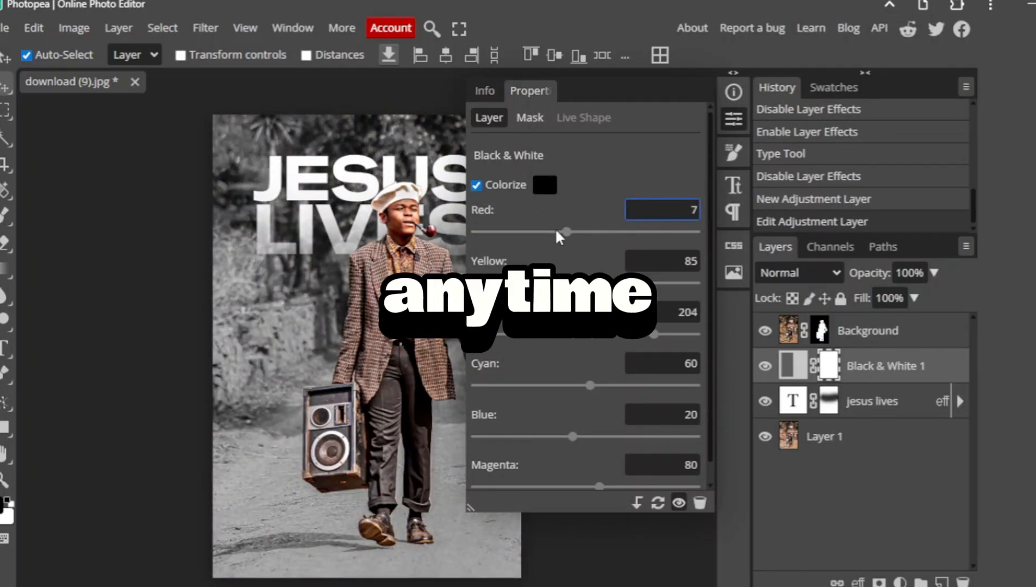
pyautogui.moveTo(569, 238); pyautogui.dragTo(580, 243)
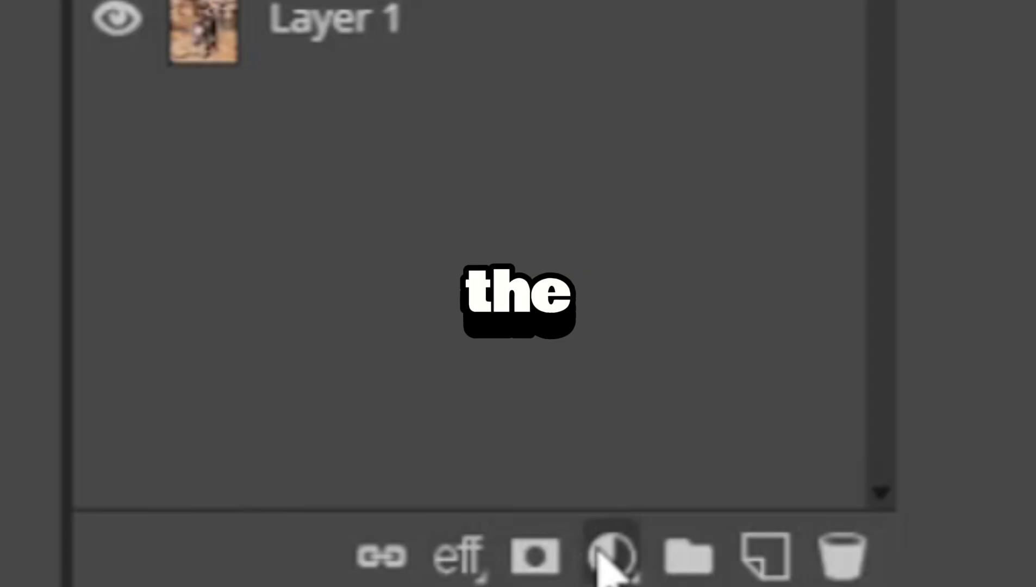
# - Add a rasterized dark brown colour fill layer above all layers and apply 20% Gaussian monochromatic noise to it
pyautogui.click(609, 556)
pyautogui.click(871, 44)
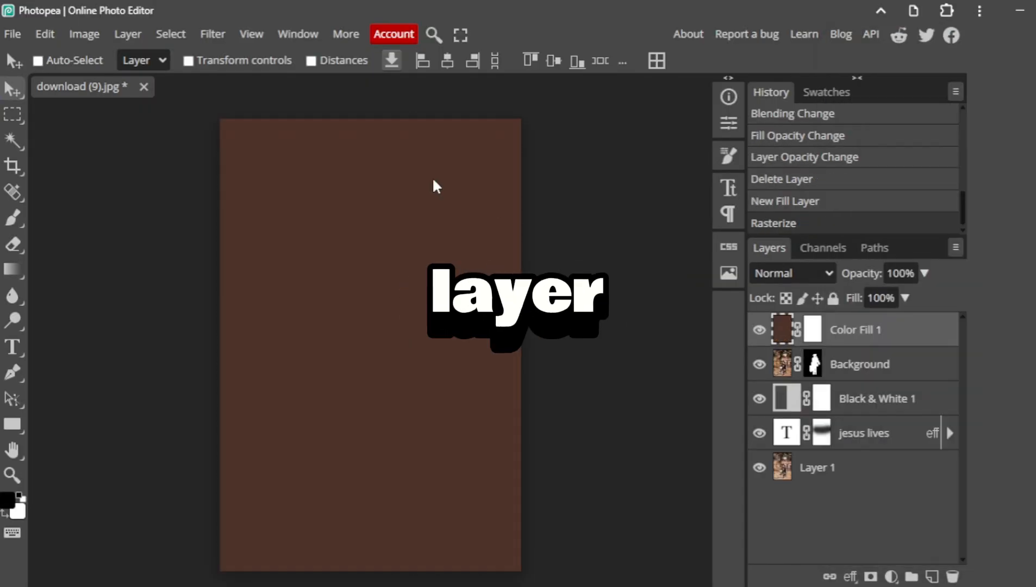
pyautogui.click(213, 34)
pyautogui.moveTo(294, 329)
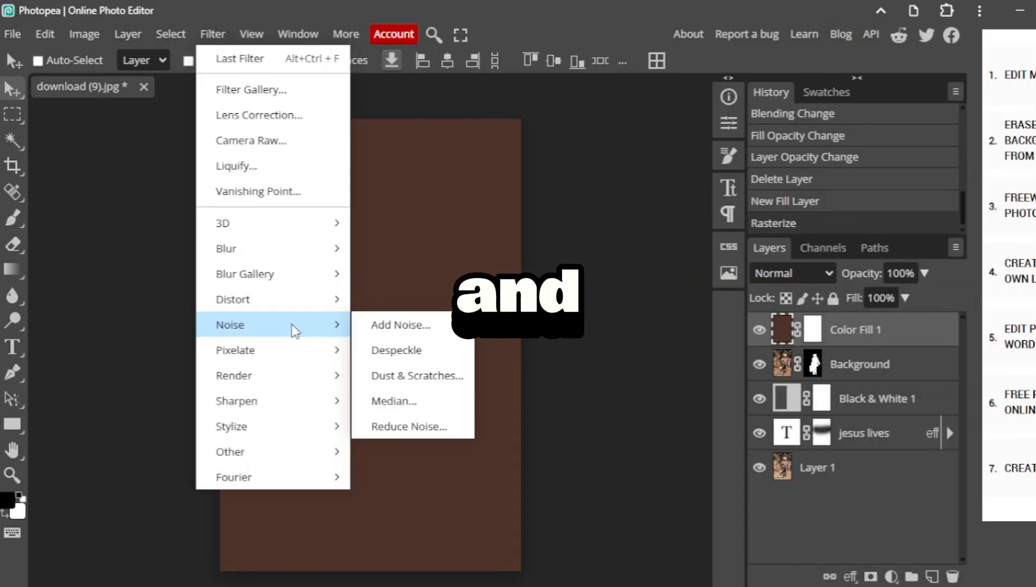
pyautogui.click(368, 325)
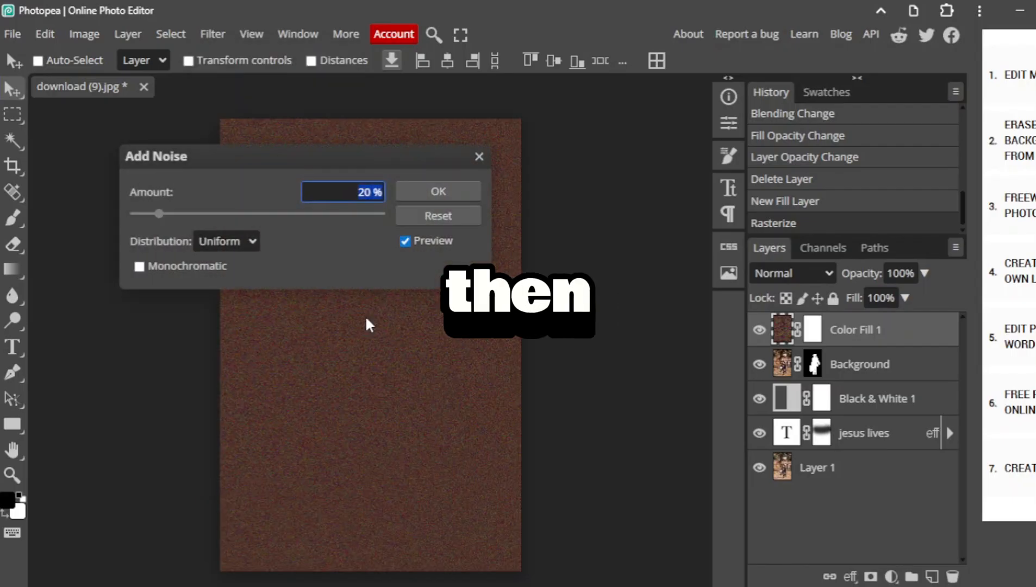
pyautogui.click(249, 241)
pyautogui.click(230, 273)
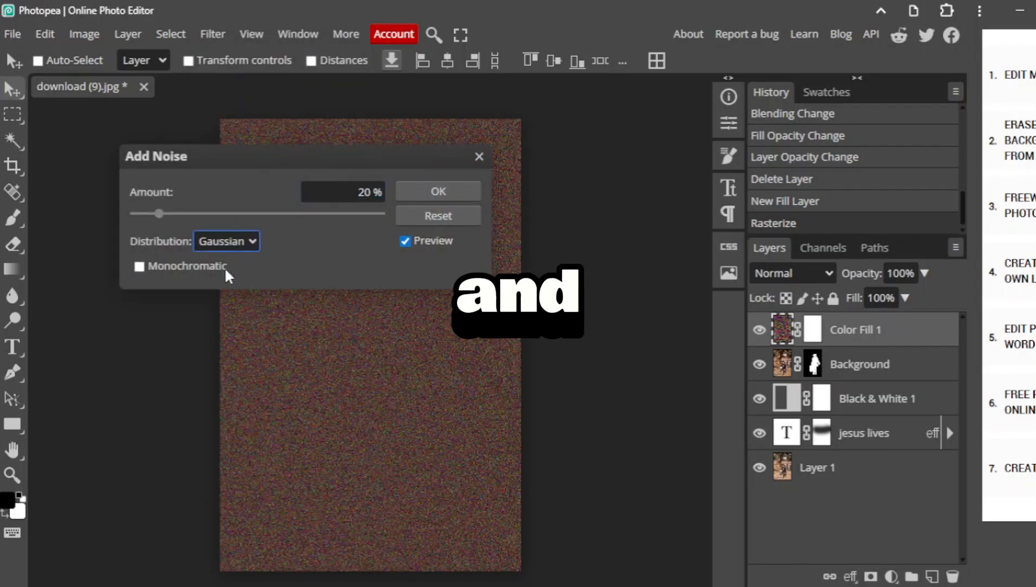
pyautogui.click(139, 266)
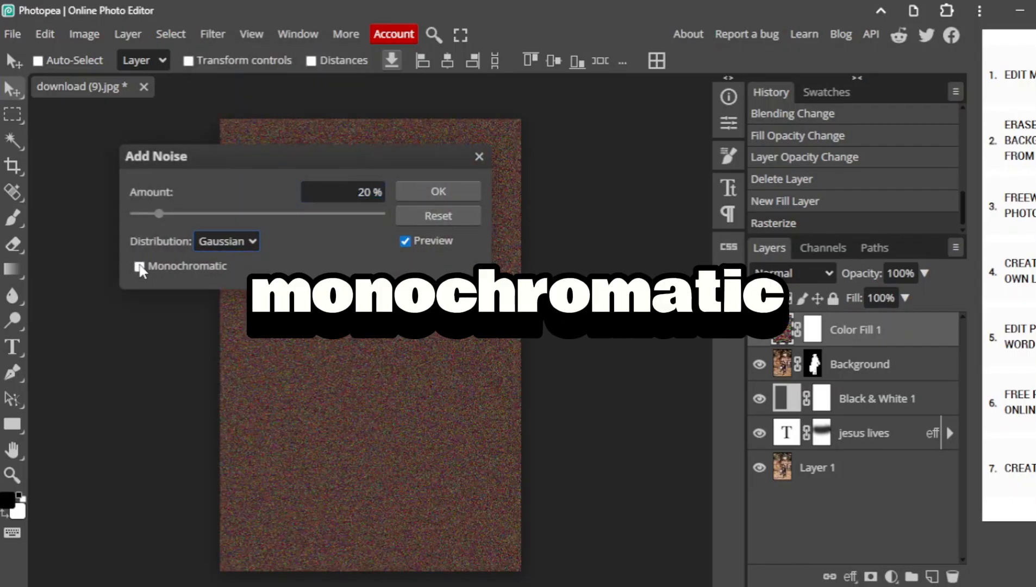
pyautogui.click(423, 195)
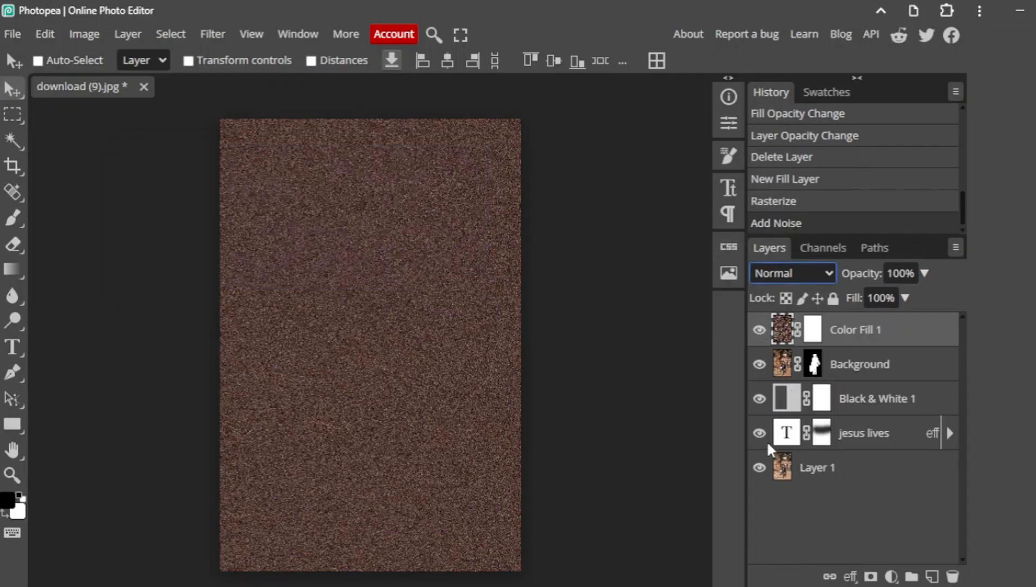
# - Set the noise layer's blend mode to Overlay and its fill to 55%, and compare the image with the layer hidden
pyautogui.click(771, 520)
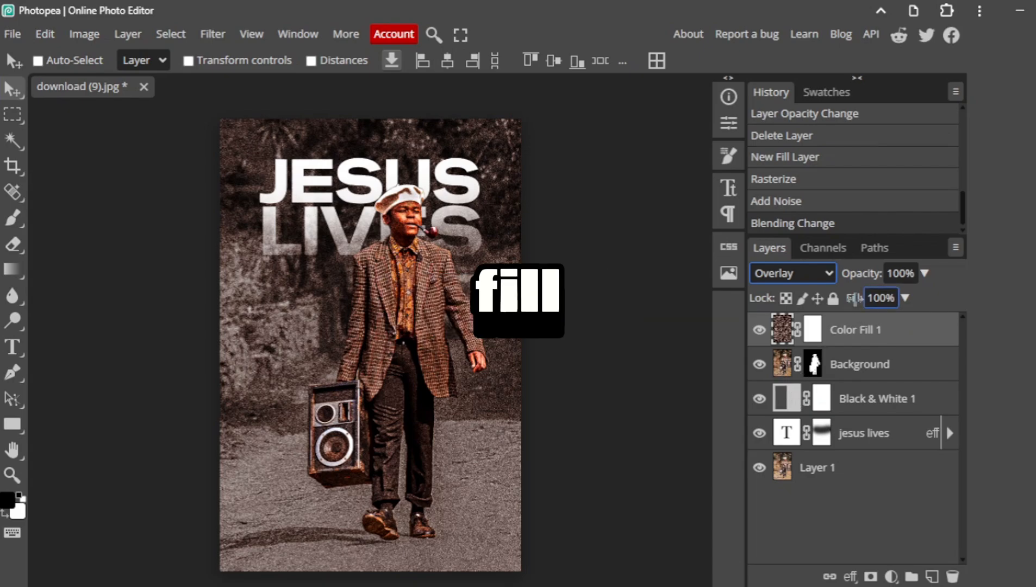
pyautogui.moveTo(854, 298); pyautogui.dragTo(810, 307)
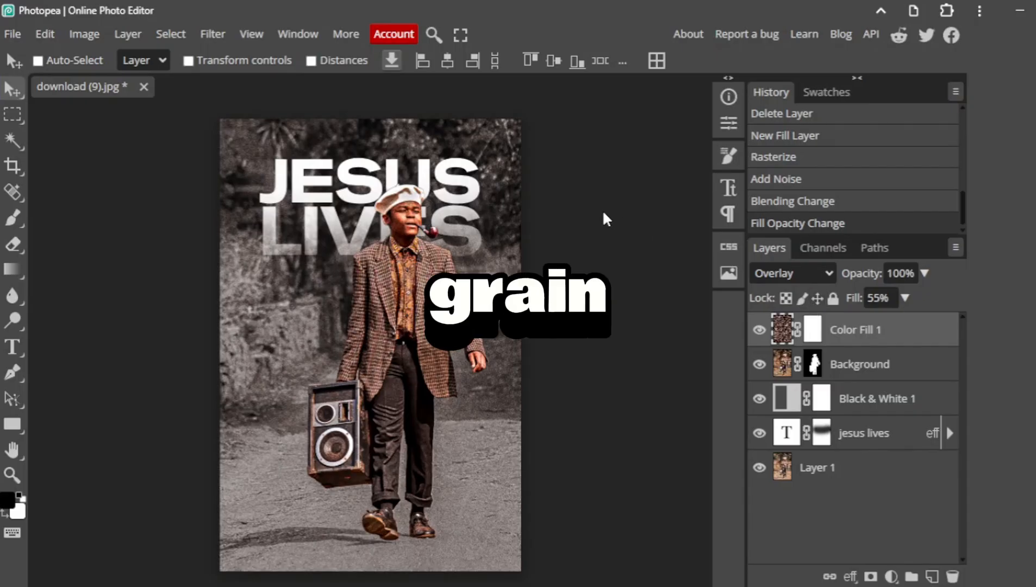
pyautogui.click(759, 329)
pyautogui.click(759, 330)
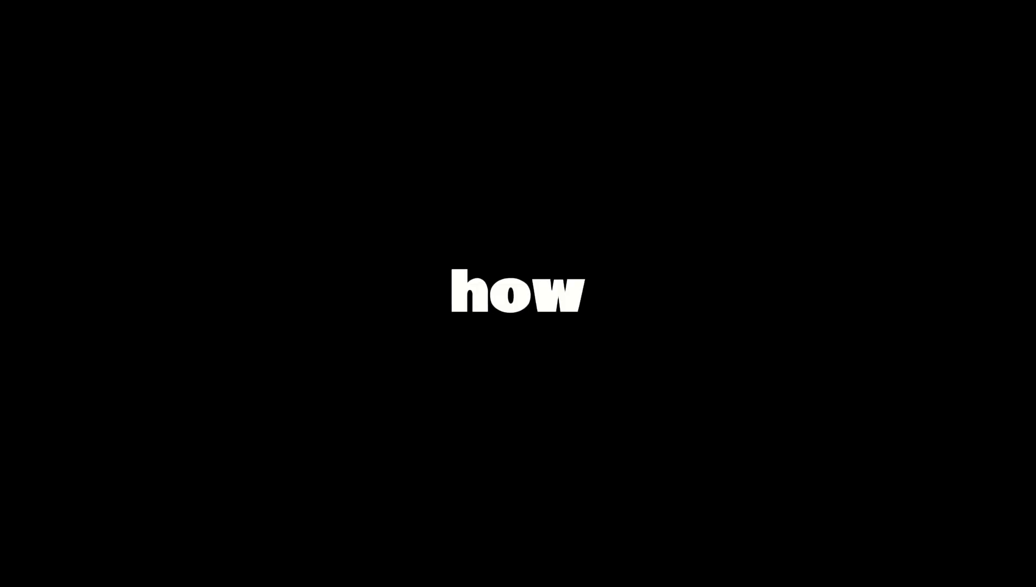